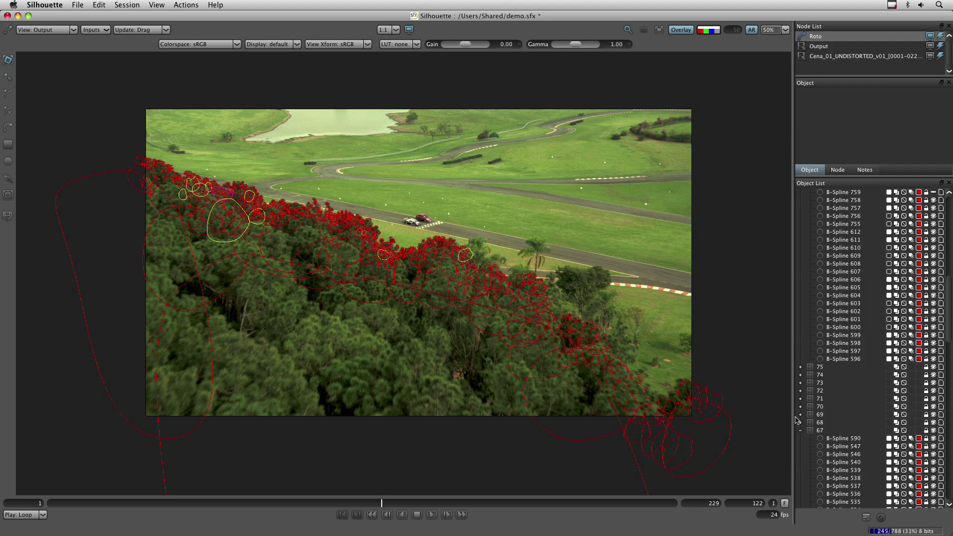
- Select layer 67 and scrub from frame 137 to frame 176 to examine how its transform moves with the shot
{"action": "left_click_drag", "start_coordinate": [377, 503], "coordinate": [421, 502]}
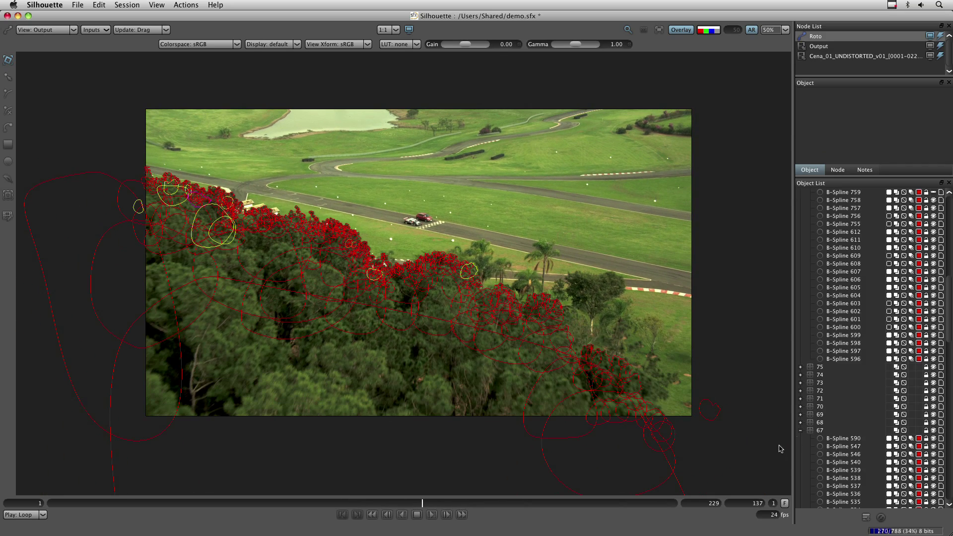
{"action": "left_click", "coordinate": [819, 430]}
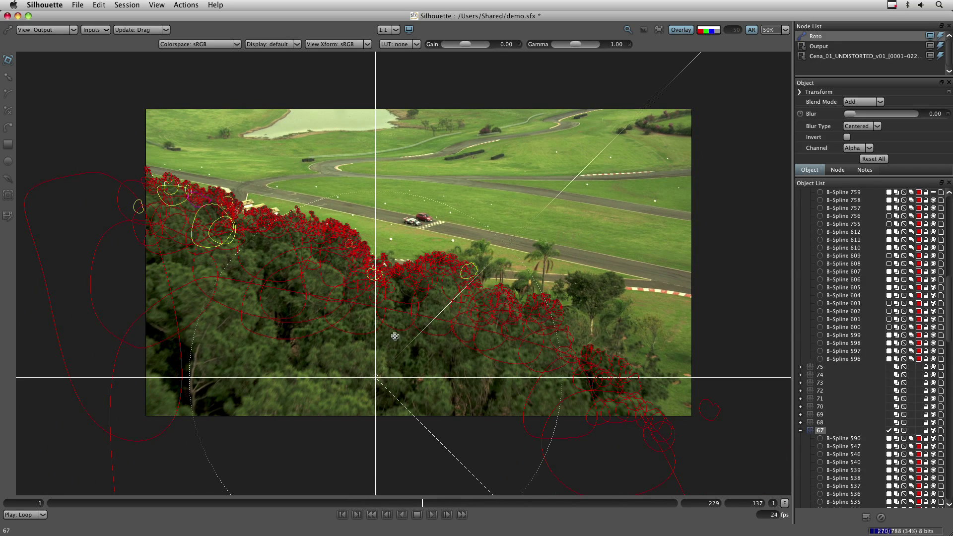
{"action": "scroll", "coordinate": [375, 333], "scroll_direction": "down", "scroll_amount": 5}
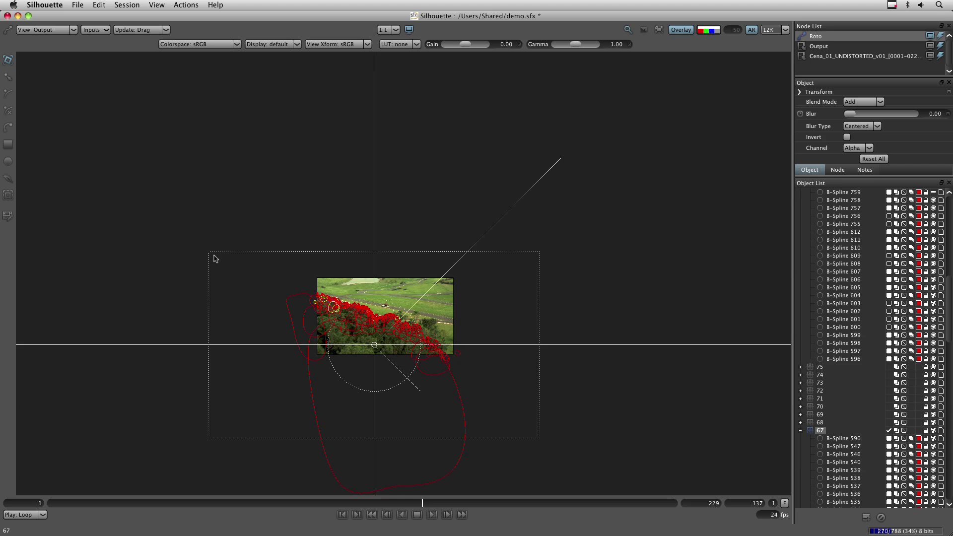
{"action": "left_click_drag", "start_coordinate": [411, 503], "coordinate": [529, 512]}
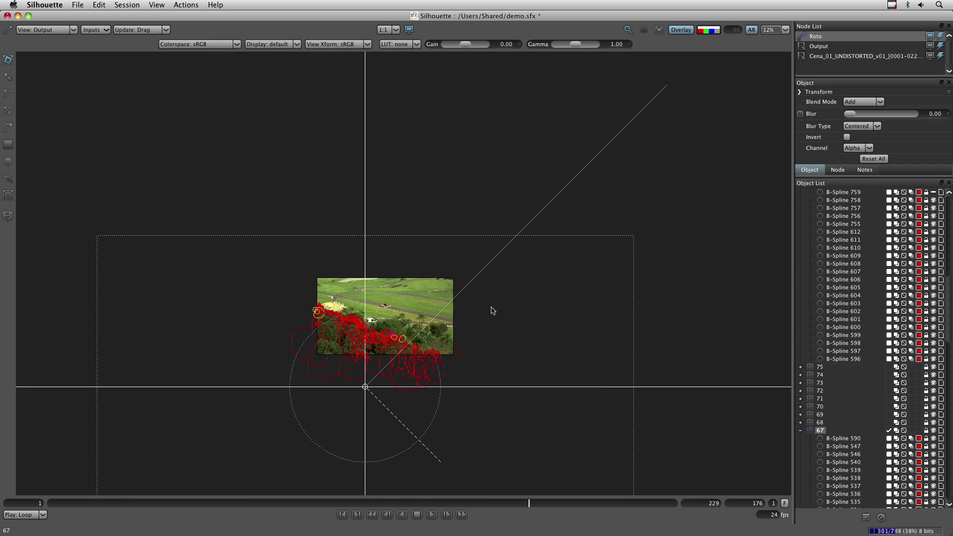
- Reset the view, select B-Spline 546 in layer 67, and move to frame 159
{"action": "left_click", "coordinate": [659, 30]}
{"action": "scroll", "coordinate": [379, 312], "scroll_direction": "up", "scroll_amount": 3}
{"action": "scroll", "coordinate": [420, 253], "scroll_direction": "up", "scroll_amount": 4}
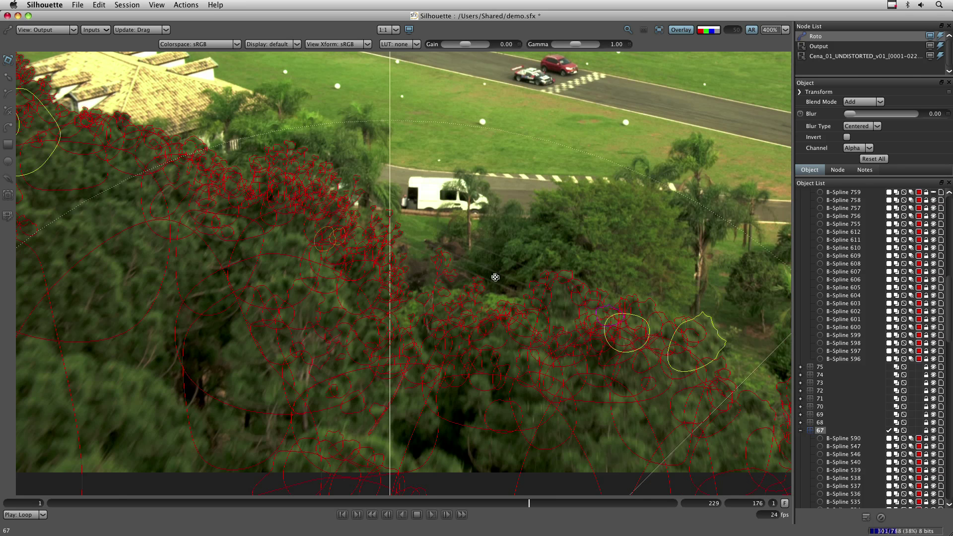
{"action": "left_click", "coordinate": [830, 455]}
{"action": "left_click_drag", "start_coordinate": [579, 365], "coordinate": [449, 233]}
{"action": "left_click", "coordinate": [523, 504]}
{"action": "left_click_drag", "start_coordinate": [523, 505], "coordinate": [484, 505]}
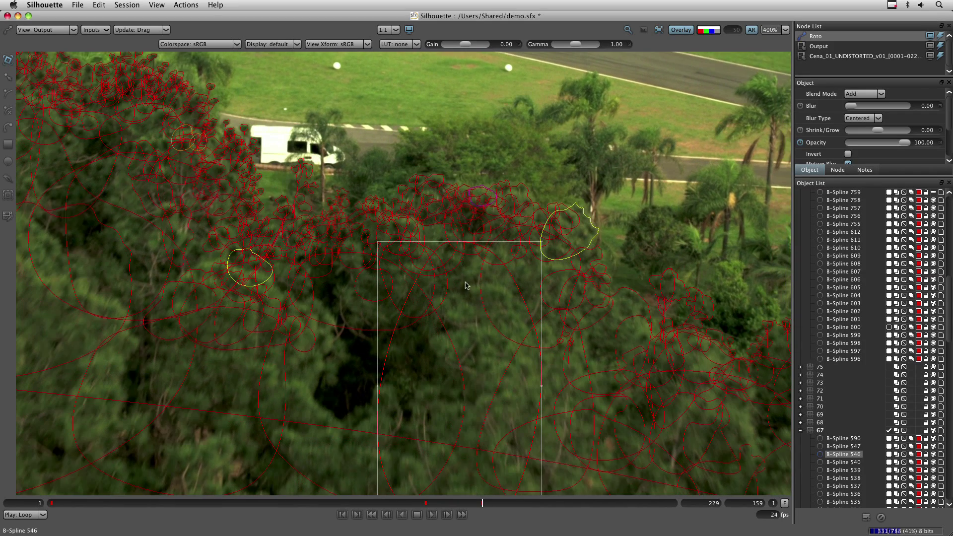
- Select the four control points along the upper edge of B-Spline 546 for reshaping
{"action": "key", "text": "r"}
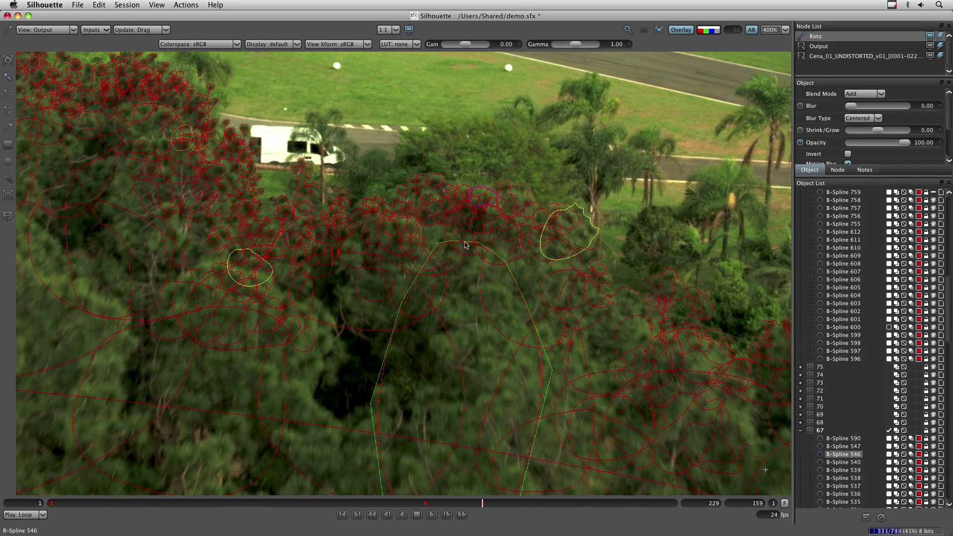
{"action": "left_click_drag", "start_coordinate": [393, 151], "coordinate": [533, 276]}
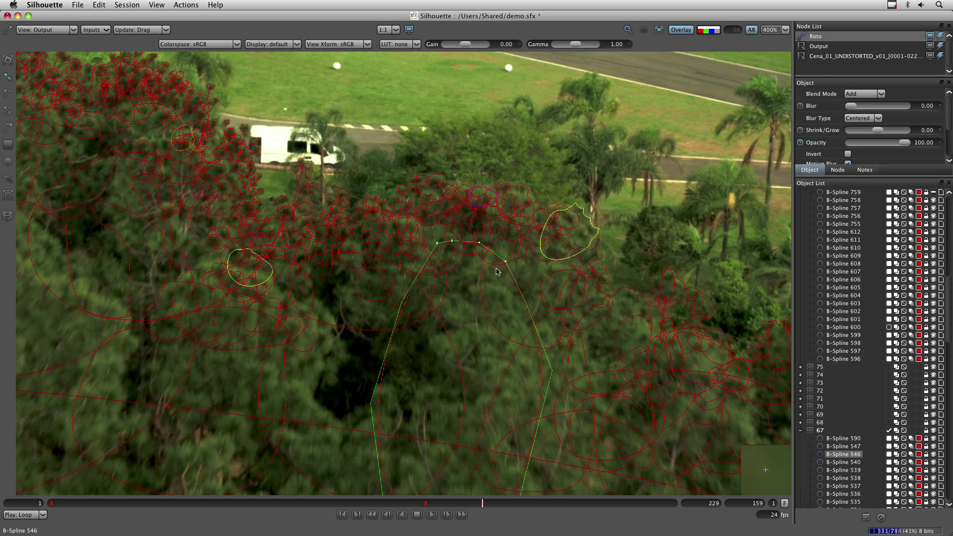
{"action": "scroll", "coordinate": [480, 246], "scroll_direction": "up", "scroll_amount": 2}
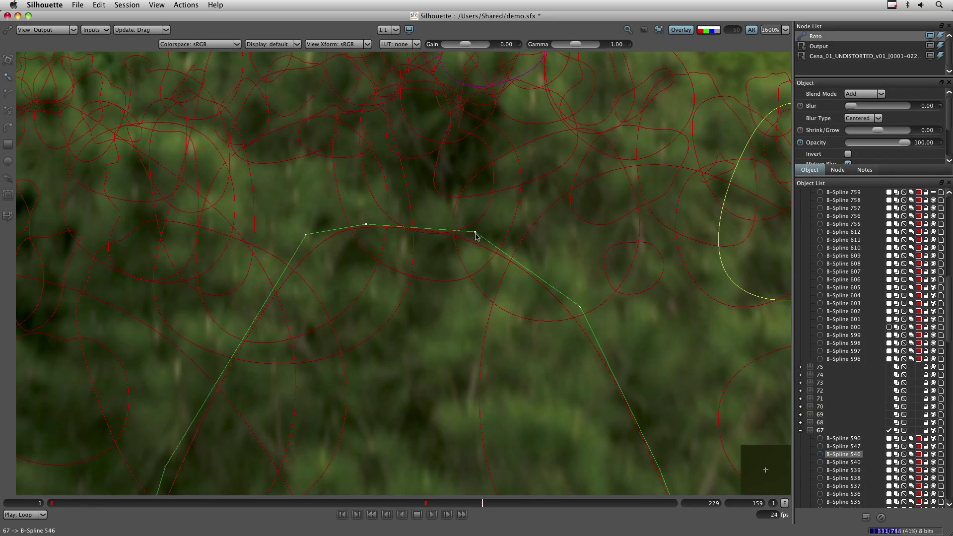
{"action": "scroll", "coordinate": [477, 235], "scroll_direction": "up", "scroll_amount": 1}
{"action": "scroll", "coordinate": [477, 234], "scroll_direction": "down", "scroll_amount": 3}
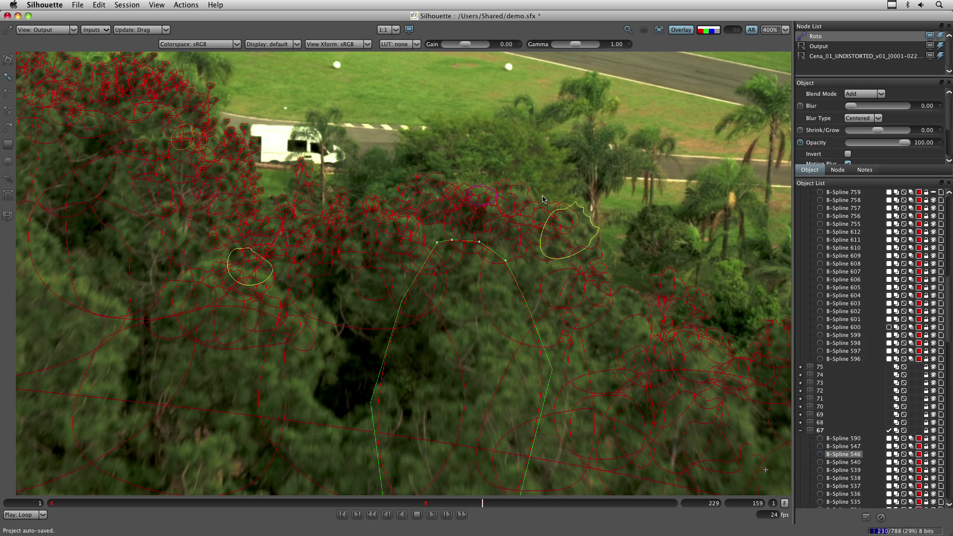
- Switch to transform mode and run the BoundaryVFX action Offset Matrix Helper Layer on B-Spline 546
{"action": "key", "text": "t"}
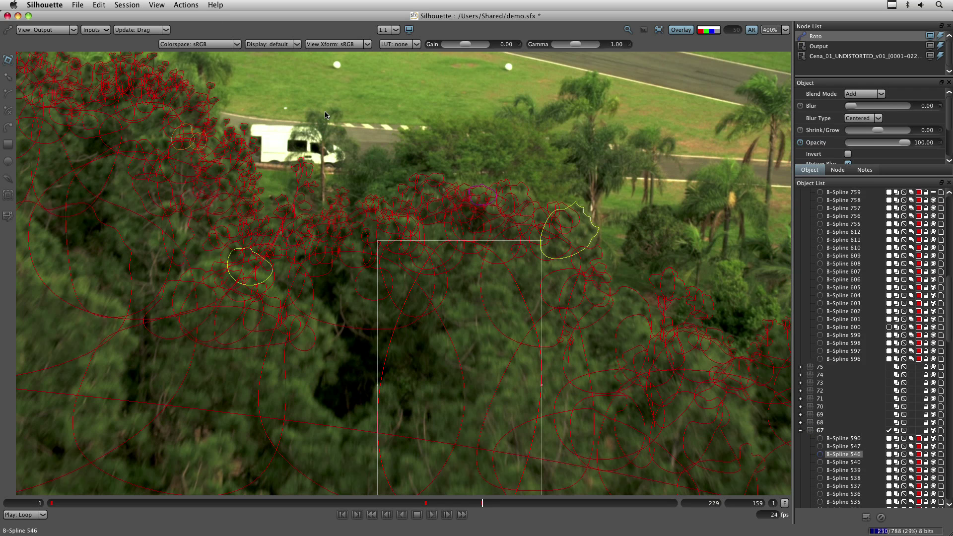
{"action": "left_click", "coordinate": [187, 5]}
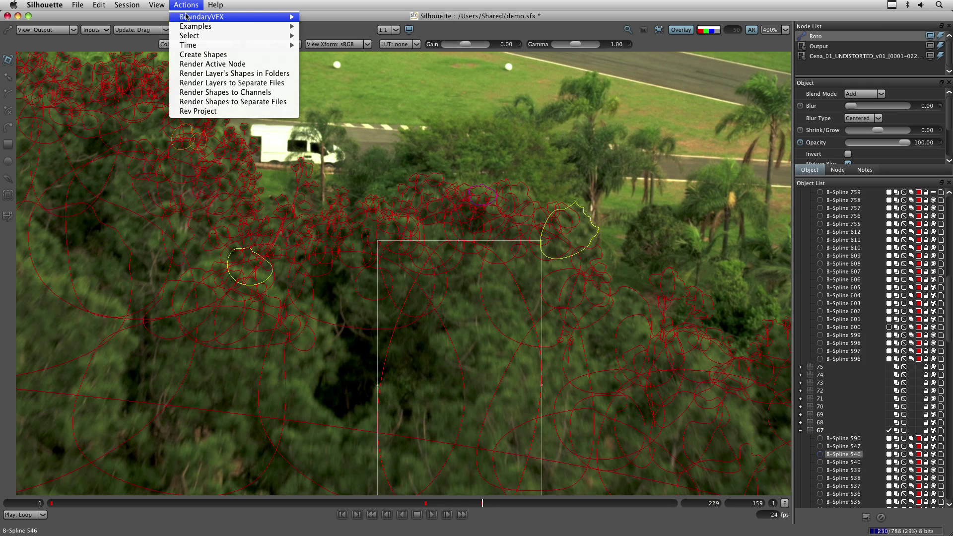
{"action": "mouse_move", "coordinate": [187, 17]}
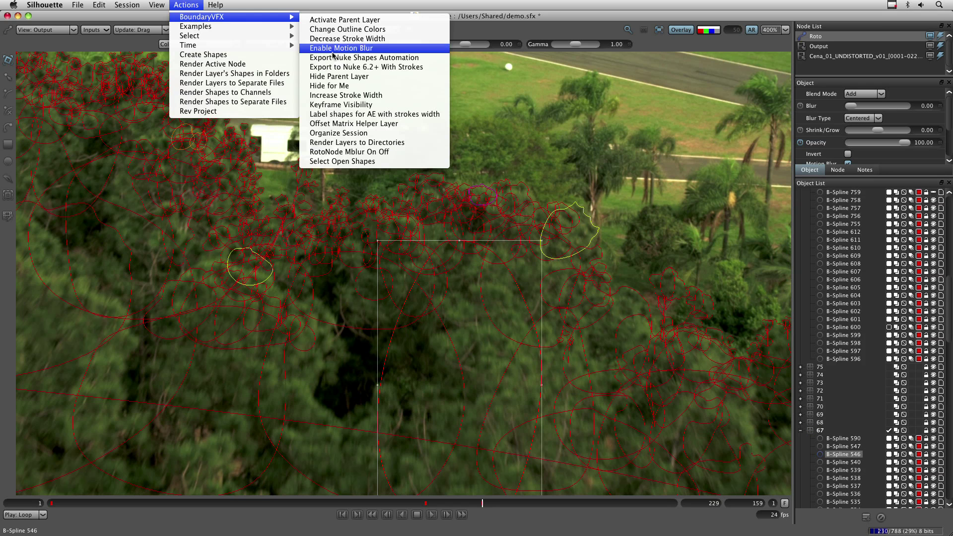
{"action": "left_click", "coordinate": [380, 126]}
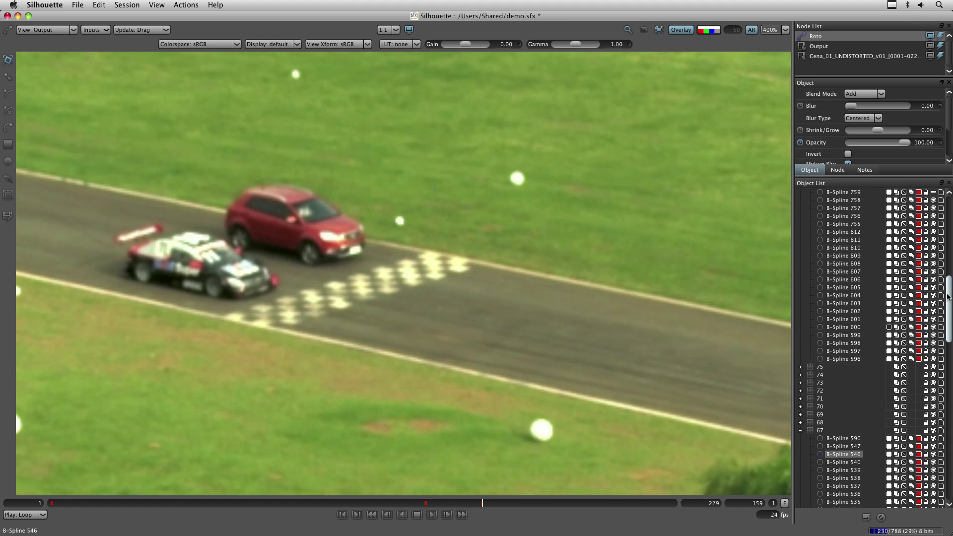
{"action": "left_click_drag", "start_coordinate": [947, 296], "coordinate": [947, 212]}
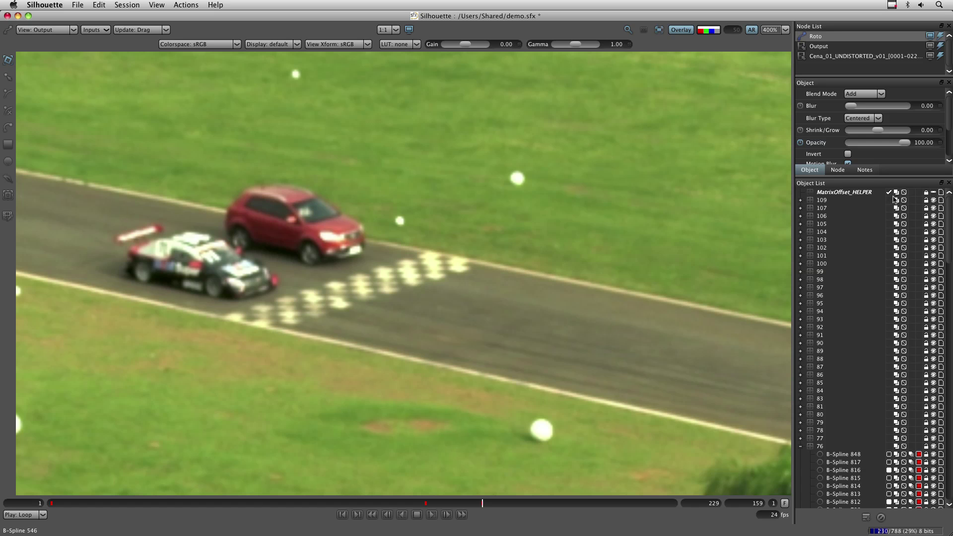
- Bring B-Spline 546 into view and step through frames 152 to 158 to examine how the view follows the trees
{"action": "key", "text": "o"}
{"action": "key", "text": "o"}
{"action": "left_click_drag", "start_coordinate": [397, 457], "coordinate": [511, 309]}
{"action": "key", "text": "i"}
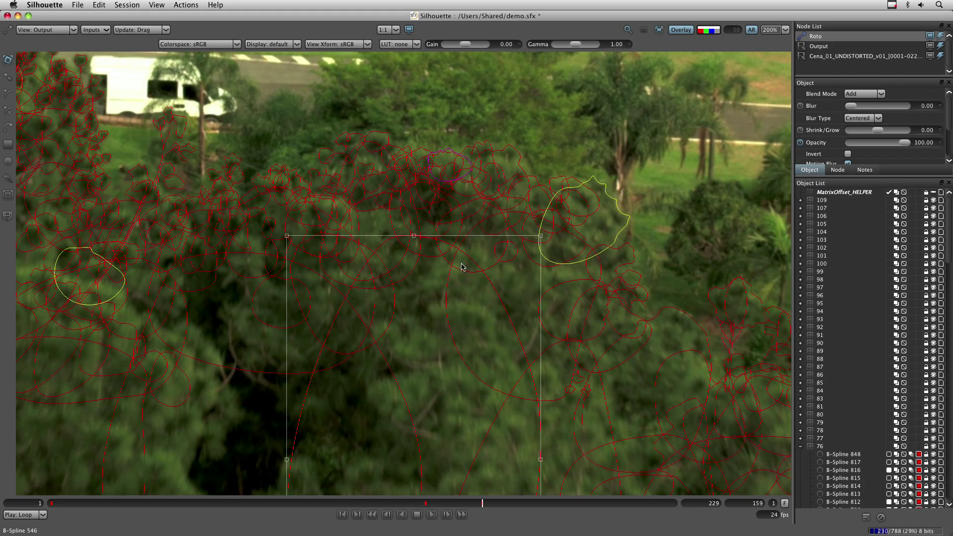
{"action": "key", "text": "z"}
{"action": "key", "text": "z"}
{"action": "key", "text": "z"}
{"action": "key", "text": "z"}
{"action": "key", "text": "z"}
{"action": "key", "text": "z"}
{"action": "key", "text": "z"}
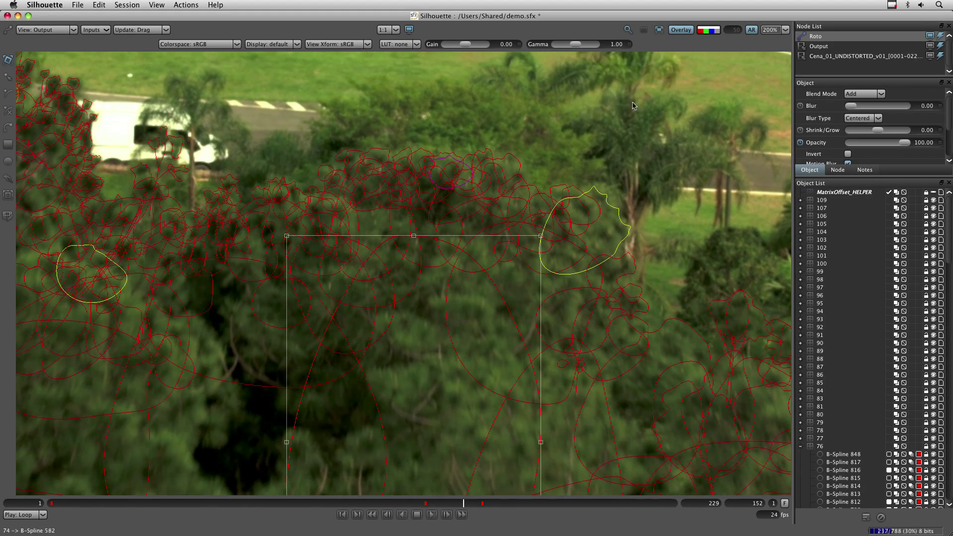
{"action": "key", "text": "Right"}
{"action": "key", "text": "Right"}
{"action": "key", "text": "Right"}
{"action": "key", "text": "Right"}
{"action": "key", "text": "Right"}
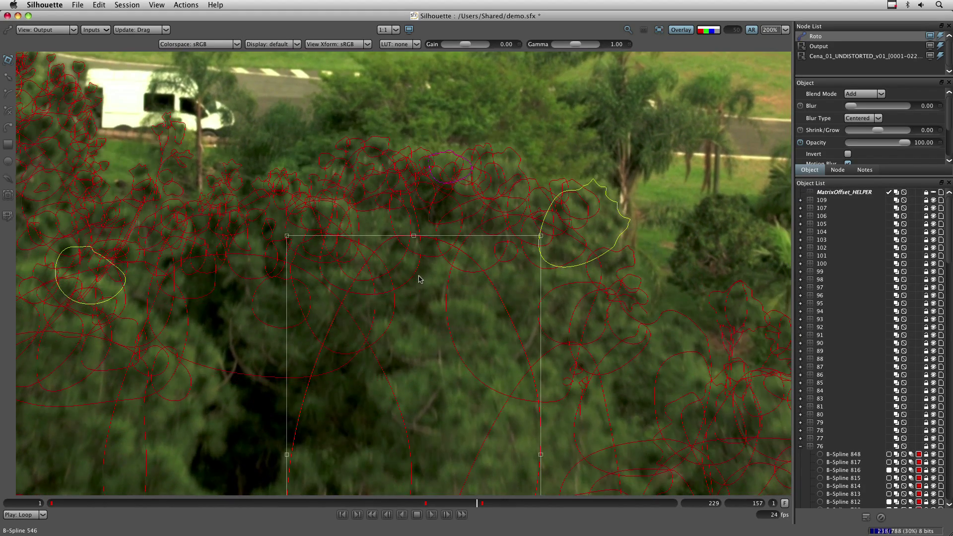
- Reshape-select the four uppermost points of B-Spline 546 at frame 158
{"action": "left_click_drag", "start_coordinate": [371, 221], "coordinate": [494, 279]}
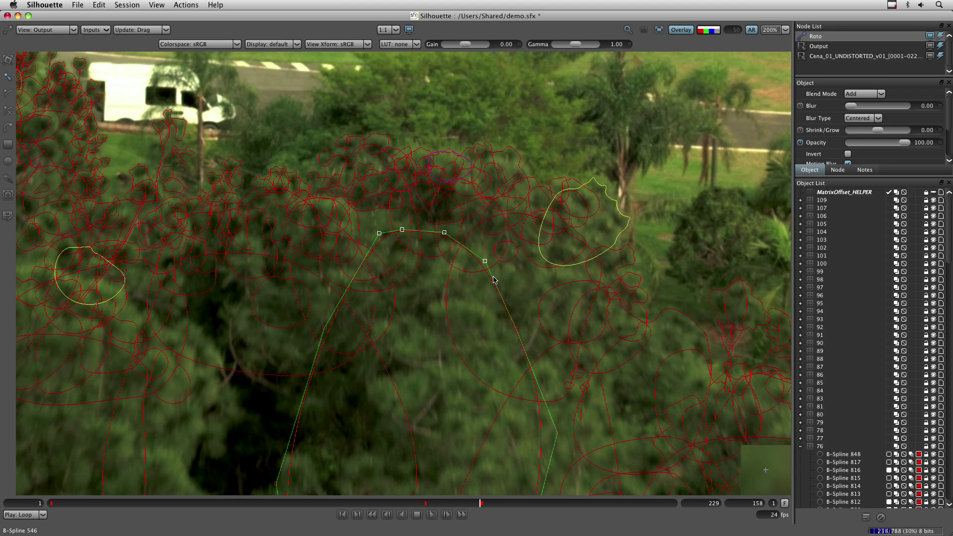
{"action": "scroll", "coordinate": [465, 268], "scroll_direction": "down", "scroll_amount": 1}
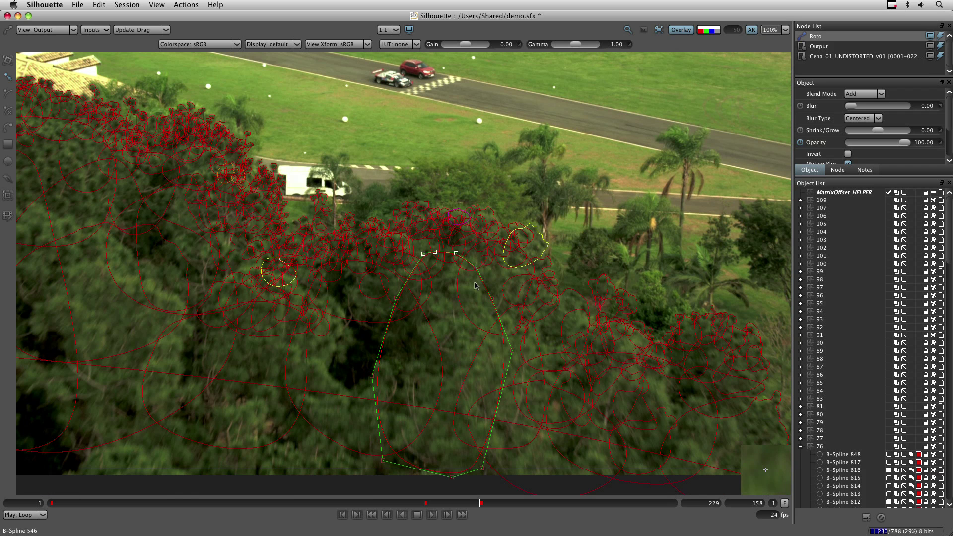
{"action": "scroll", "coordinate": [474, 282], "scroll_direction": "up", "scroll_amount": 1}
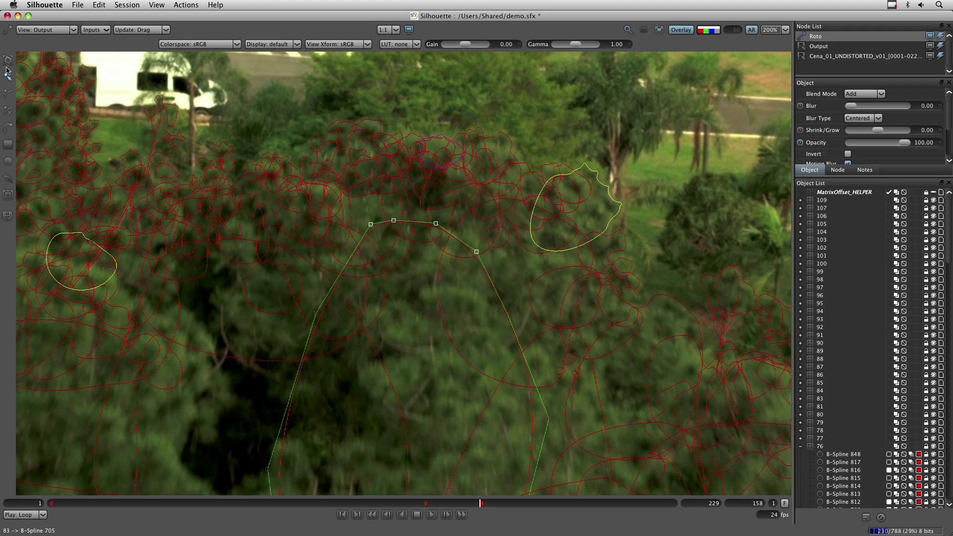
{"action": "left_click_drag", "start_coordinate": [256, 105], "coordinate": [527, 291]}
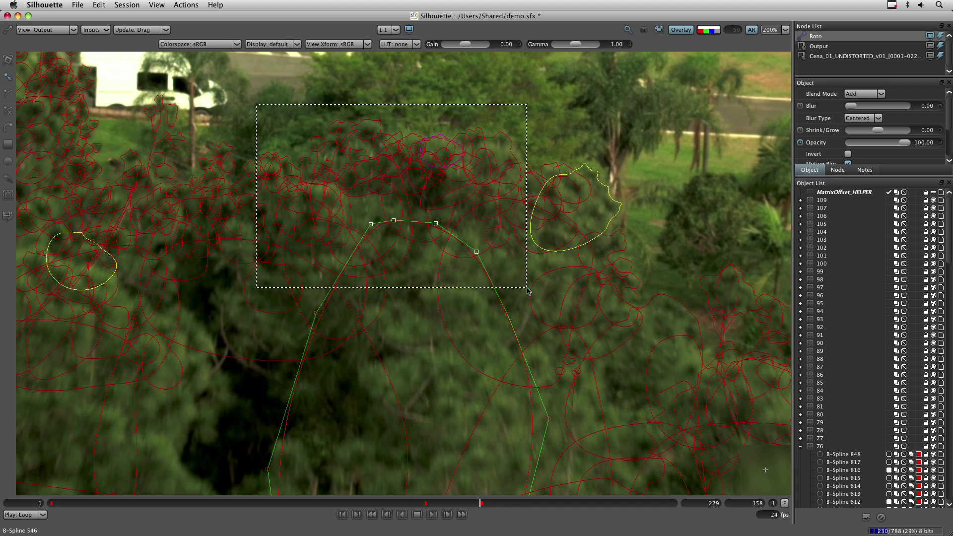
{"action": "left_click_drag", "start_coordinate": [528, 291], "coordinate": [528, 291]}
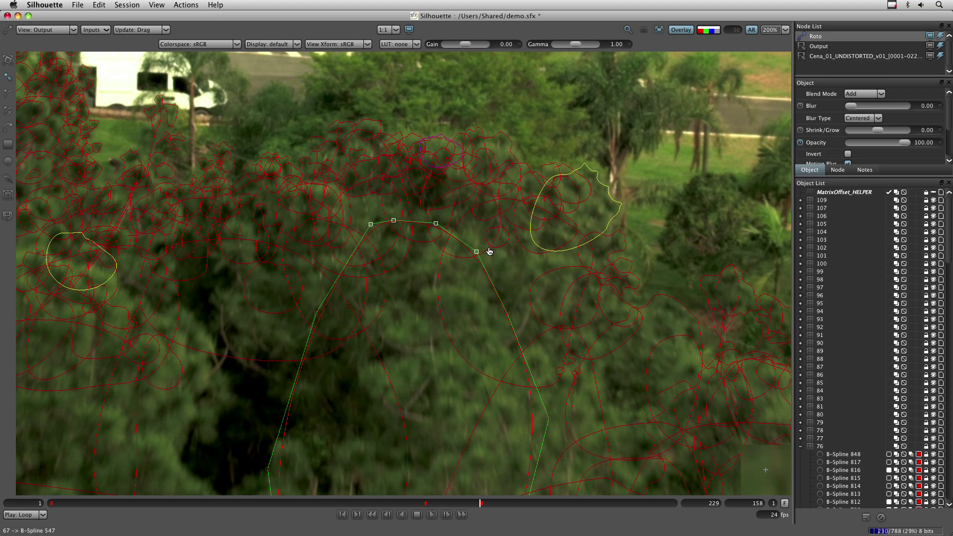
{"action": "left_click_drag", "start_coordinate": [354, 209], "coordinate": [337, 197]}
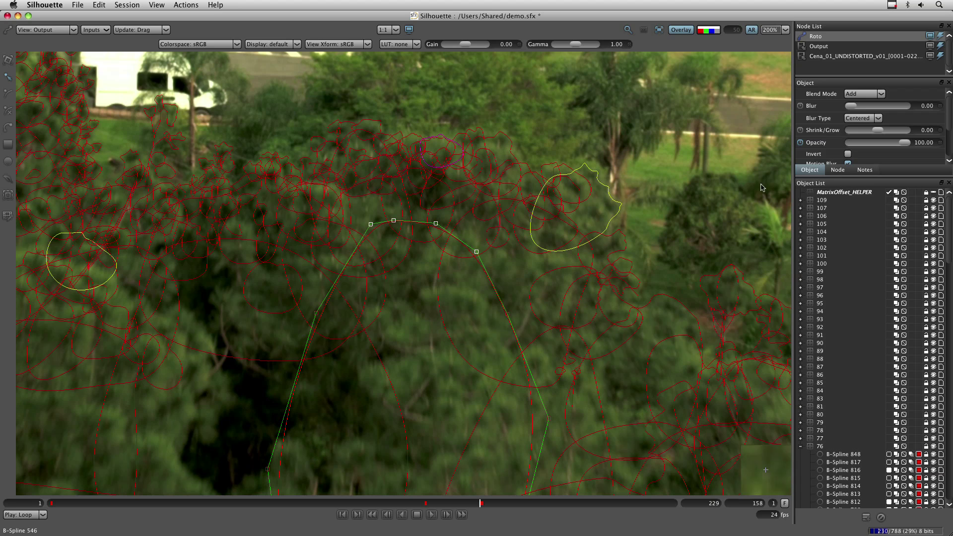
- Deselect B-Spline 546 in transform mode and select layer 67 to display its transform overlay
{"action": "scroll", "coordinate": [505, 223], "scroll_direction": "down", "scroll_amount": 2}
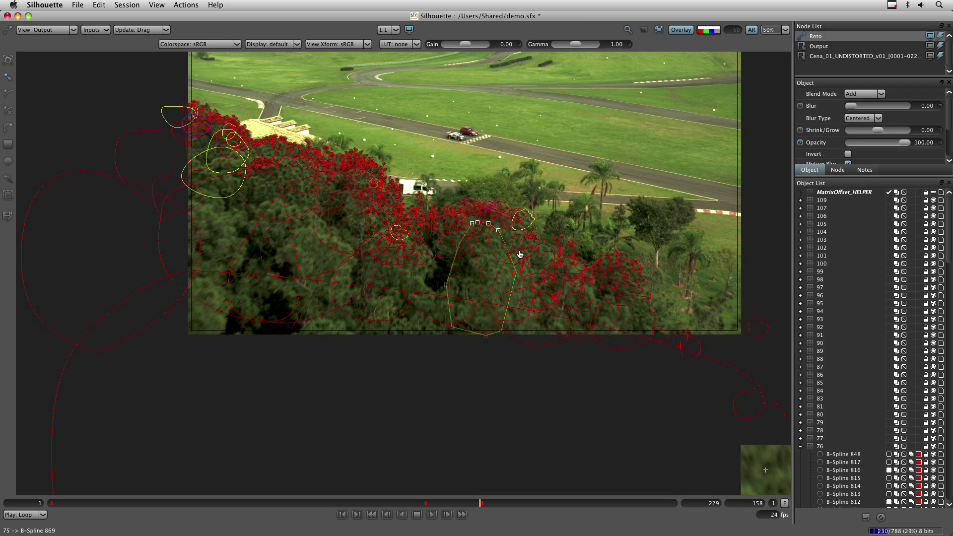
{"action": "key", "text": "t"}
{"action": "left_click", "coordinate": [518, 385]}
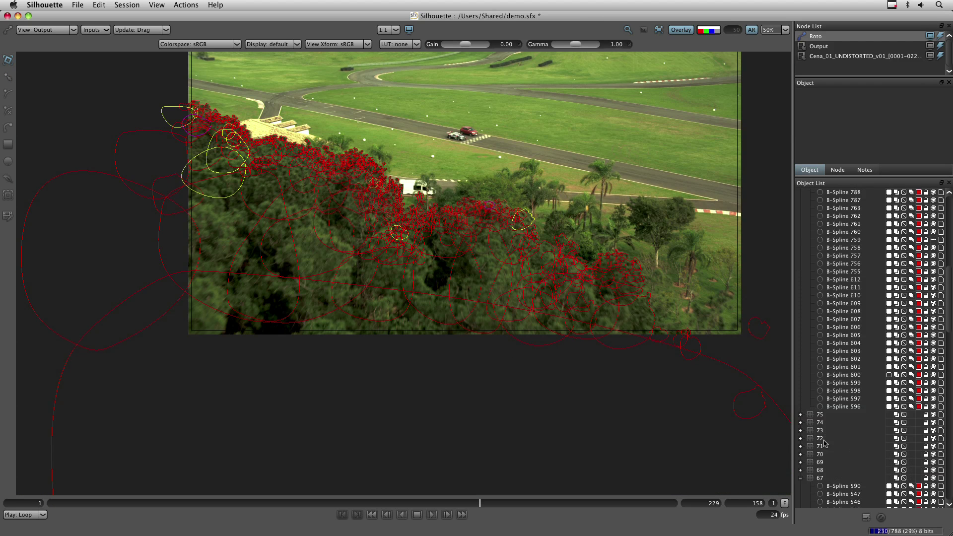
{"action": "left_click", "coordinate": [819, 478]}
{"action": "left_click_drag", "start_coordinate": [635, 199], "coordinate": [587, 272]}
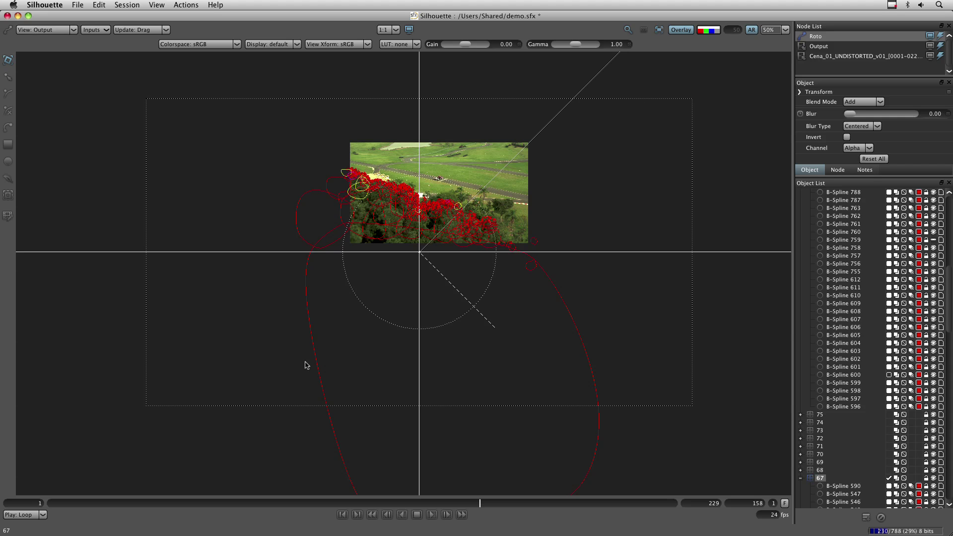
- Select the MatrixOffset_HELPER layer, reset the view, and turn on the layer's visibility
{"action": "left_click_drag", "start_coordinate": [949, 288], "coordinate": [951, 218]}
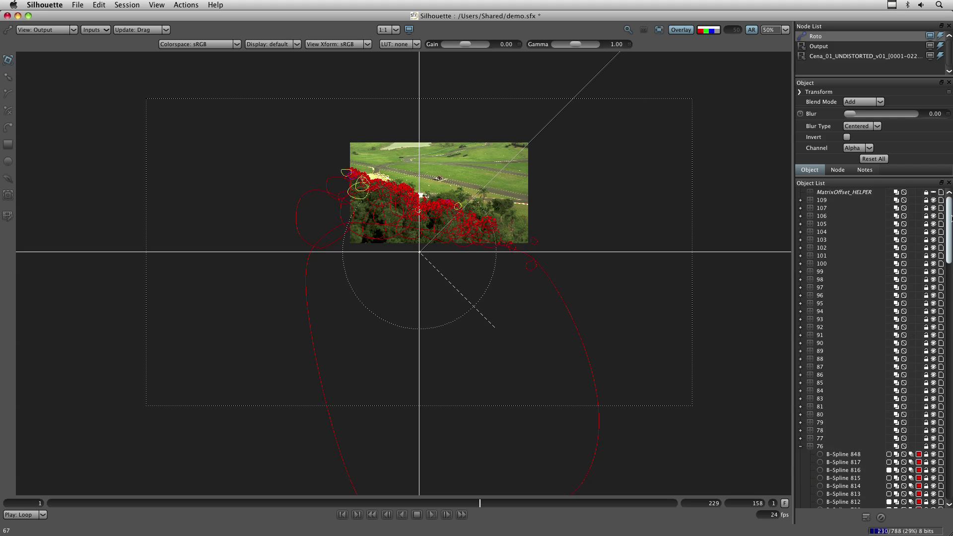
{"action": "left_click", "coordinate": [838, 193]}
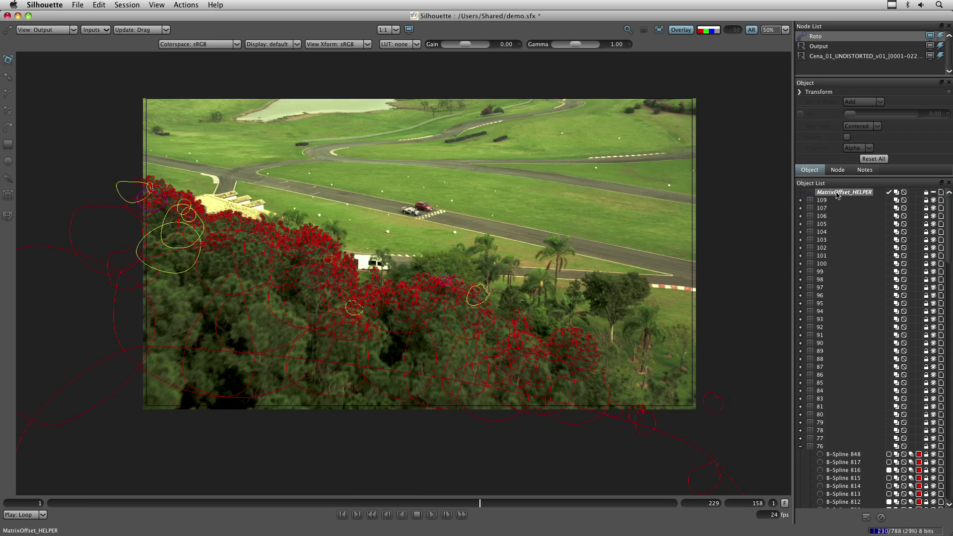
{"action": "left_click", "coordinate": [659, 30]}
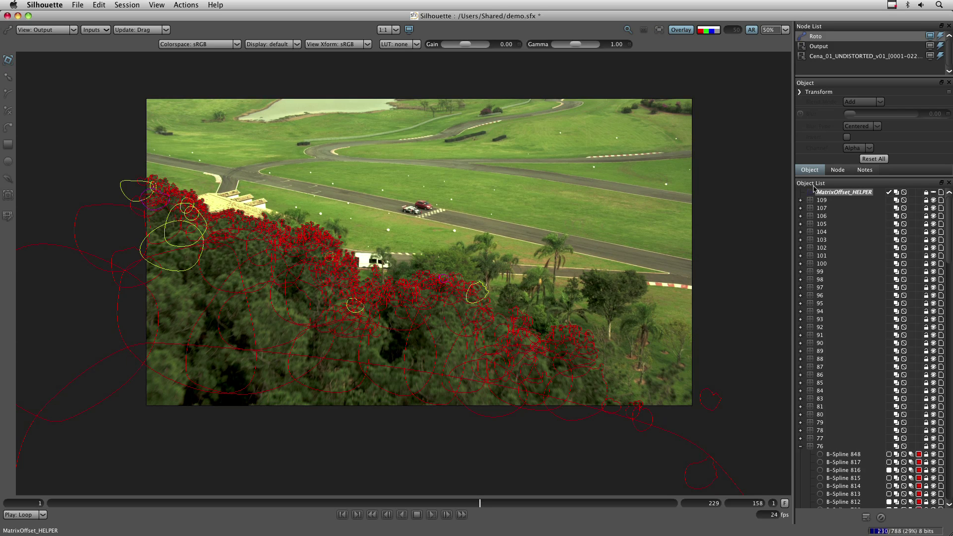
{"action": "left_click", "coordinate": [932, 193]}
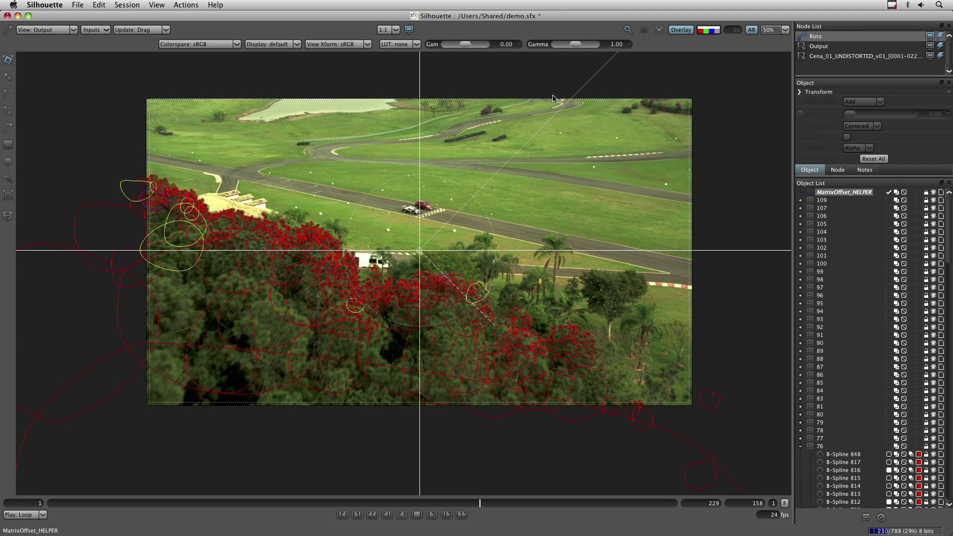
- Step through the frames between 147 and 159 to examine how the MatrixOffset_HELPER transform moves over the footage
{"action": "key", "text": "Right"}
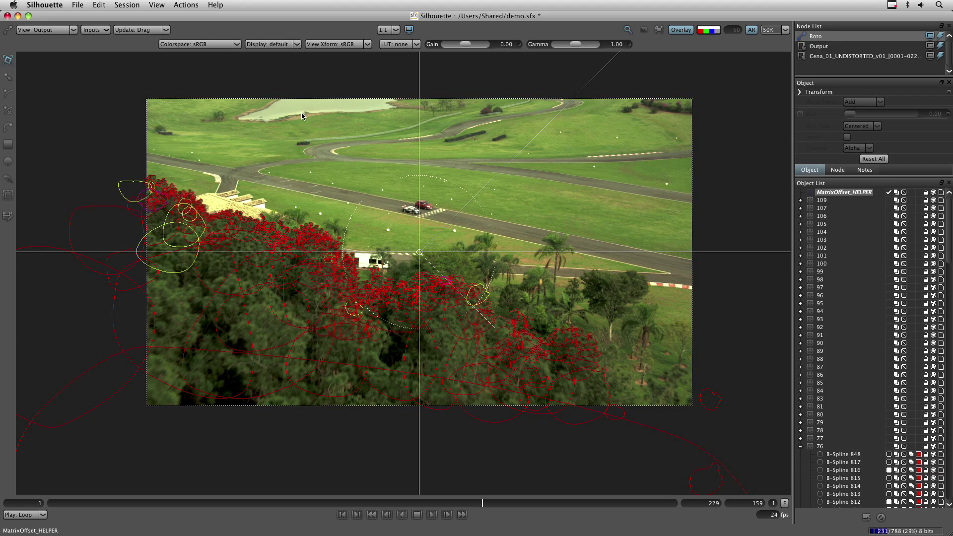
{"action": "scroll", "coordinate": [302, 115], "scroll_direction": "down", "scroll_amount": 1}
{"action": "key", "text": "Left"}
{"action": "key", "text": "Left"}
{"action": "key", "text": "Left"}
{"action": "key", "text": "Left"}
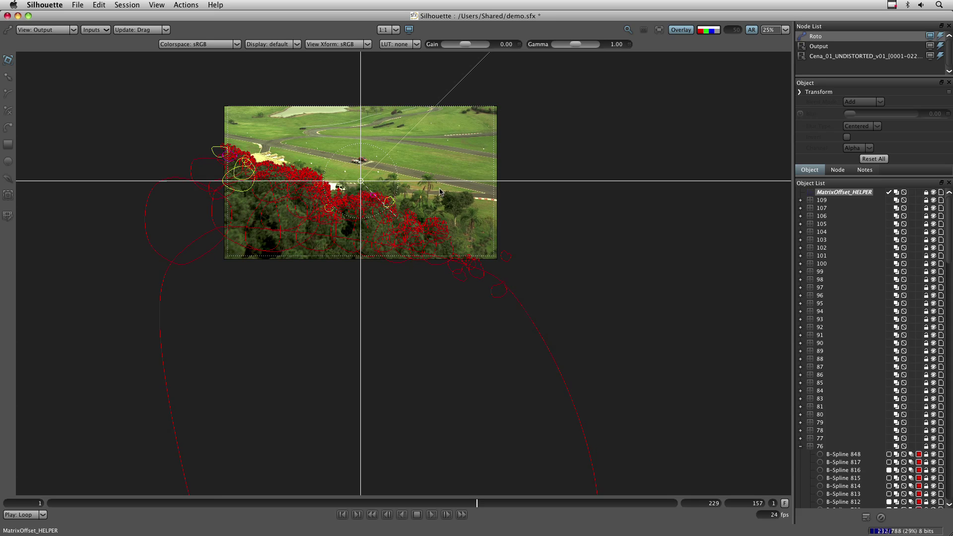
{"action": "key", "text": "Left"}
{"action": "key", "text": "Left"}
{"action": "key", "text": "Left"}
{"action": "key", "text": "Left"}
{"action": "key", "text": "Left"}
{"action": "key", "text": "Left"}
{"action": "key", "text": "Left"}
{"action": "key", "text": "Left"}
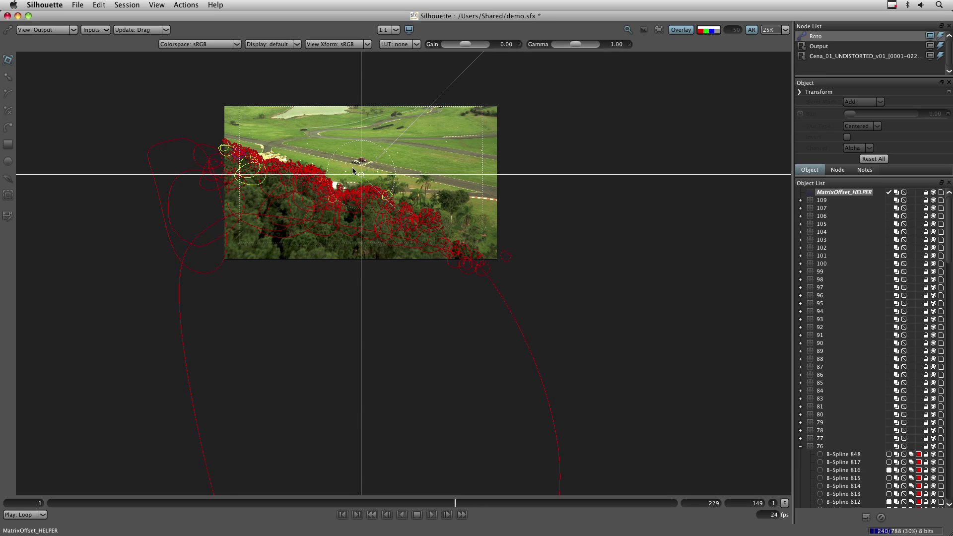
{"action": "key", "text": "Right"}
{"action": "key", "text": "Right"}
{"action": "key", "text": "Right"}
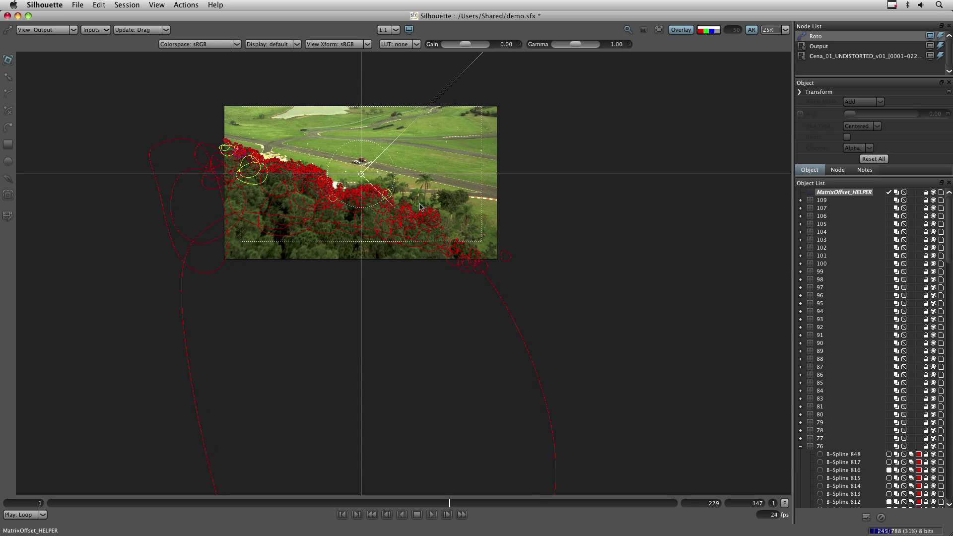
- Step forward from frame 147 to frame 159 to examine how the helper layer's transform follows the trees
{"action": "key", "text": "Right"}
{"action": "key", "text": "Right"}
{"action": "key", "text": "Right"}
{"action": "key", "text": "Right"}
{"action": "key", "text": "Right"}
{"action": "key", "text": "Right"}
{"action": "key", "text": "Right"}
{"action": "key", "text": "Right"}
{"action": "key", "text": "Right"}
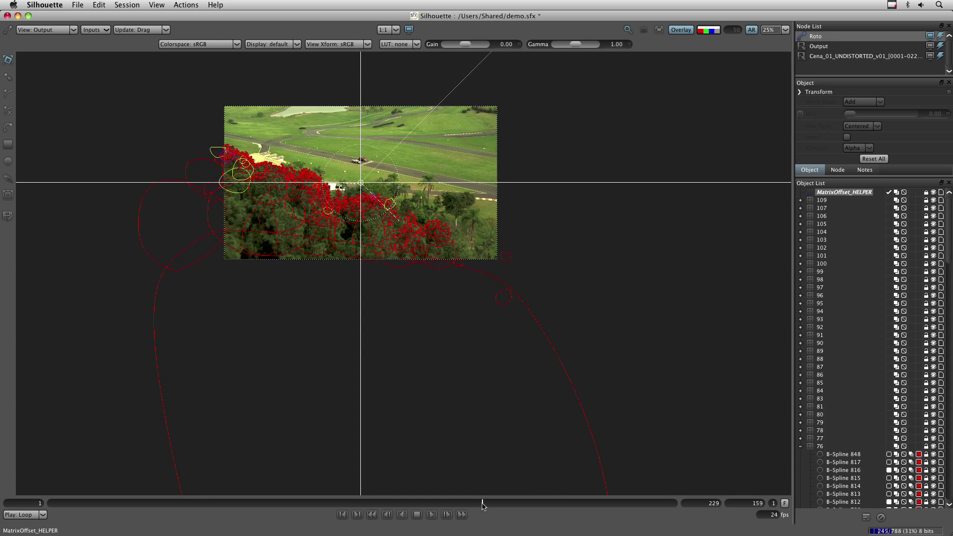
- At frame 105, run the BoundaryVFX Offset Matrix Helper Layer action on layer 76 and turn on the helper layer's visibility
{"action": "left_click_drag", "start_coordinate": [483, 503], "coordinate": [334, 516]}
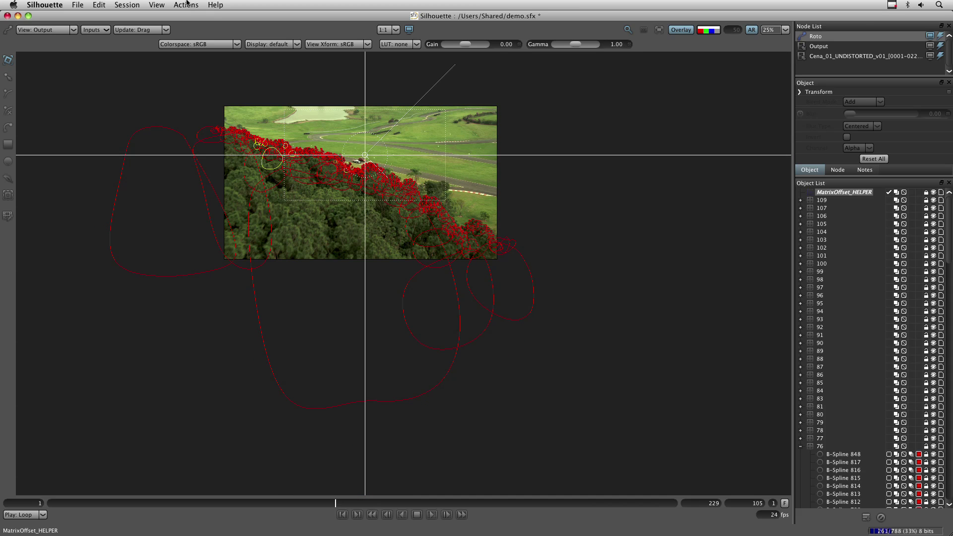
{"action": "left_click", "coordinate": [390, 224]}
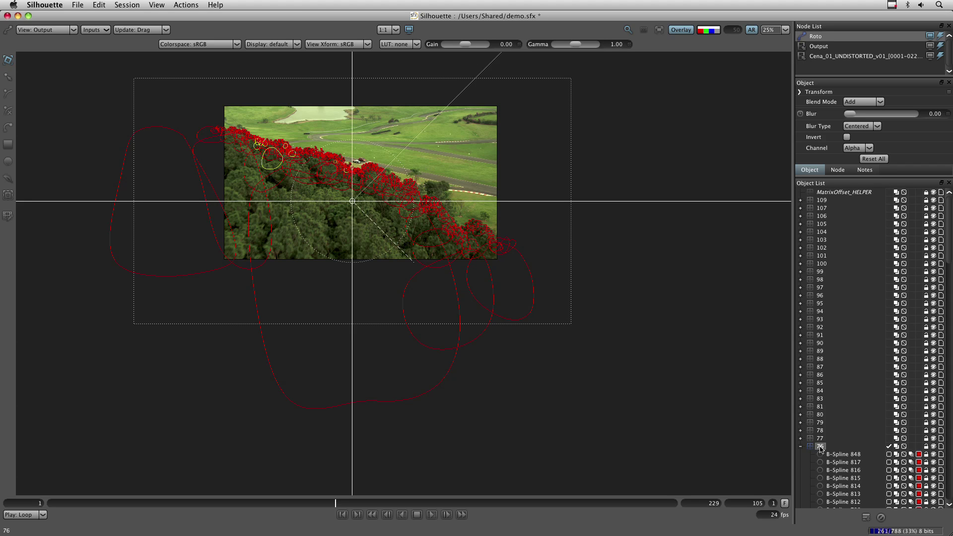
{"action": "left_click", "coordinate": [184, 6]}
{"action": "mouse_move", "coordinate": [223, 16]}
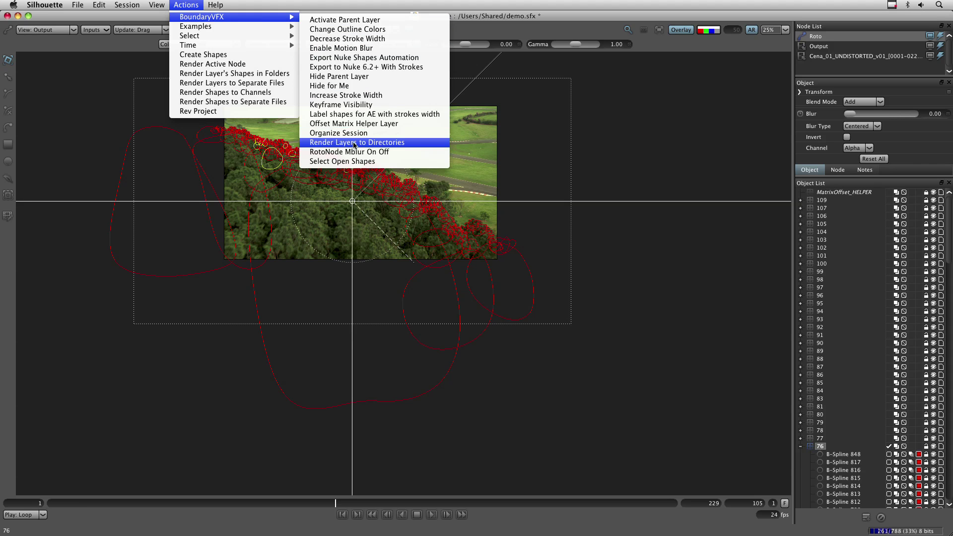
{"action": "left_click", "coordinate": [352, 124]}
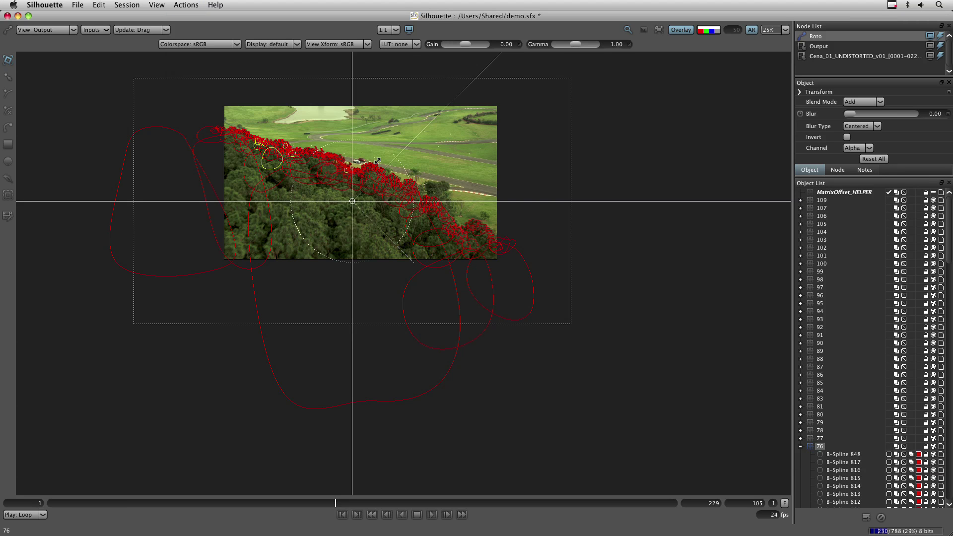
{"action": "left_click", "coordinate": [842, 192]}
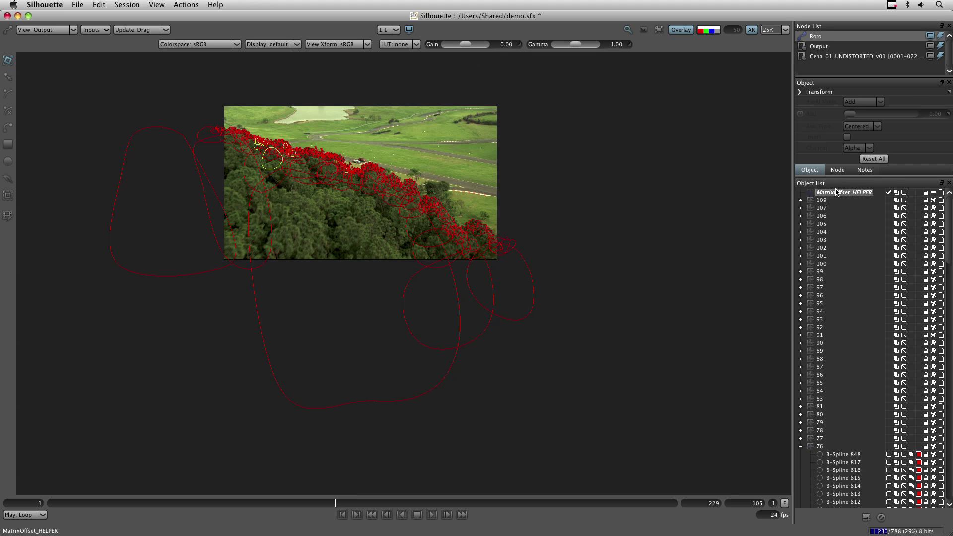
{"action": "left_click", "coordinate": [933, 192]}
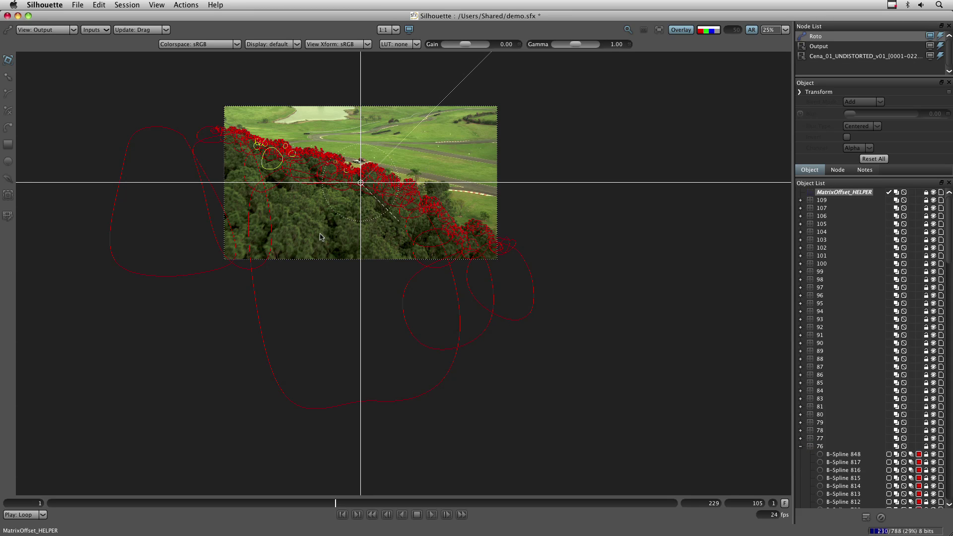
- Step forward from frame 105 to frame 125 to examine the rebuilt helper's motion against the treetops
{"action": "key", "text": "x"}
{"action": "key", "text": "x"}
{"action": "key", "text": "x"}
{"action": "key", "text": "x"}
{"action": "key", "text": "x"}
{"action": "key", "text": "x"}
{"action": "key", "text": "x"}
{"action": "key", "text": "x"}
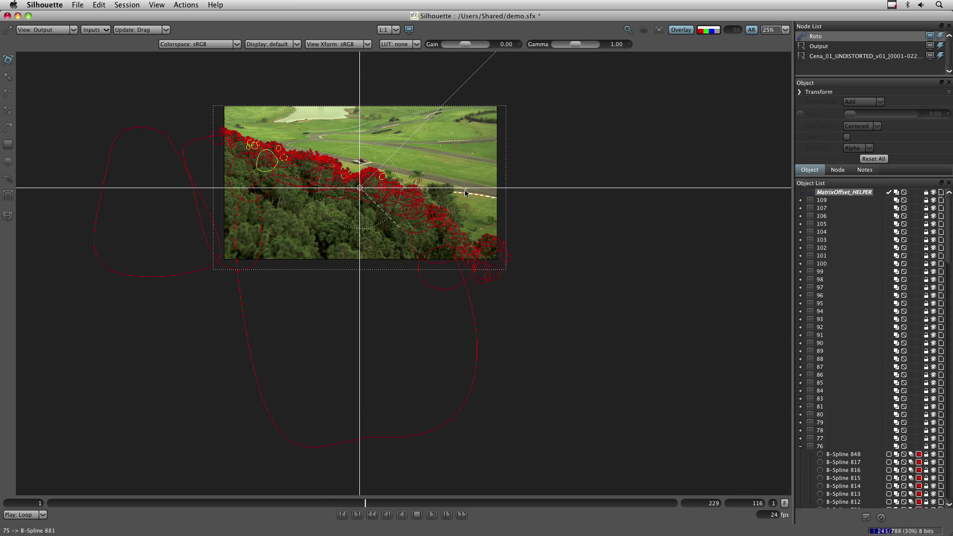
{"action": "key", "text": "x"}
{"action": "key", "text": "x"}
{"action": "key", "text": "x"}
{"action": "key", "text": "x"}
{"action": "key", "text": "x"}
{"action": "key", "text": "x"}
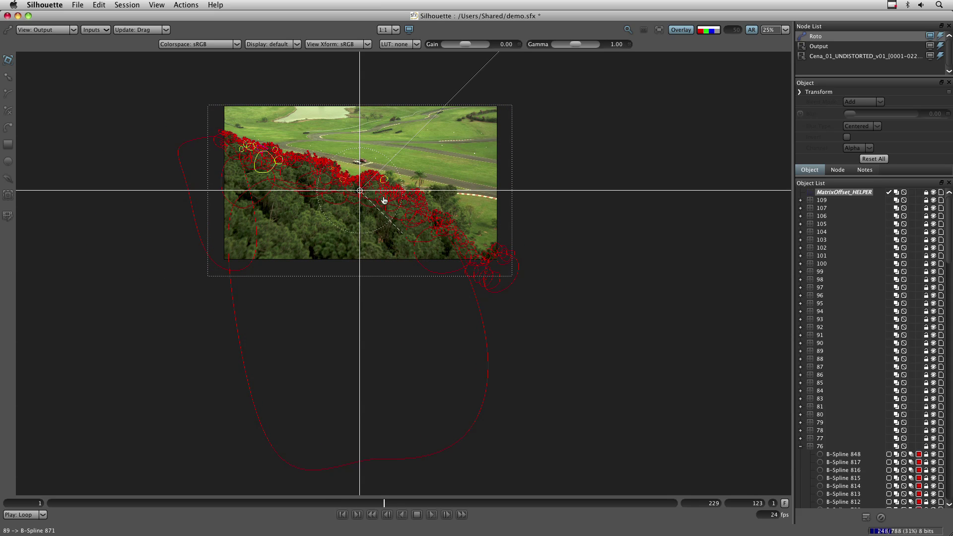
{"action": "scroll", "coordinate": [389, 206], "scroll_direction": "up", "scroll_amount": 1}
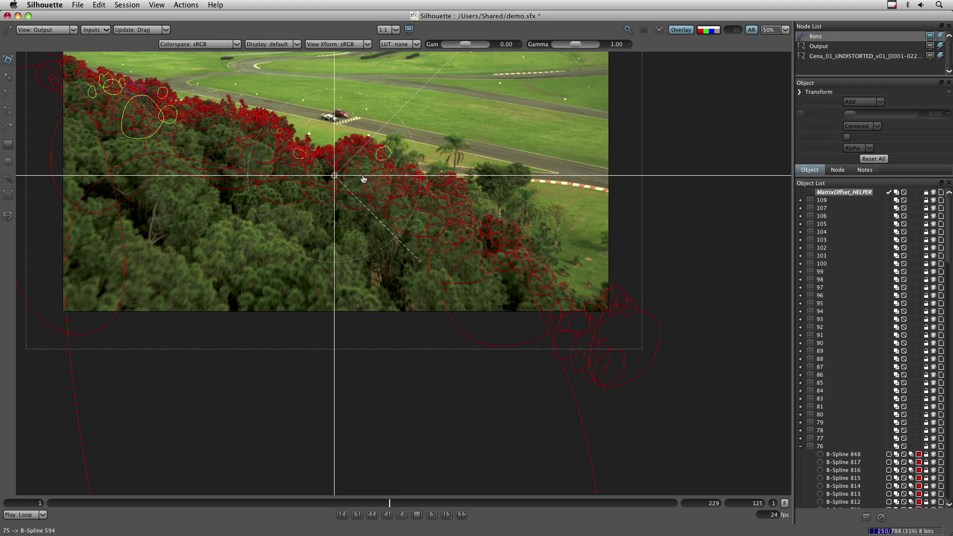
{"action": "scroll", "coordinate": [362, 185], "scroll_direction": "up", "scroll_amount": 1}
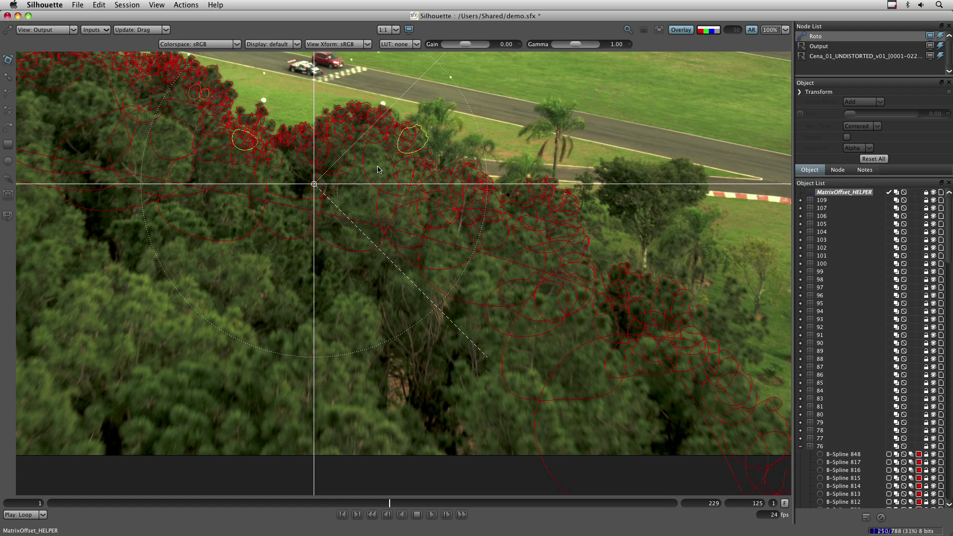
- Select layer 98 and turn on view stabilization for it at frame 125, with the full footage in view
{"action": "left_click", "coordinate": [821, 280]}
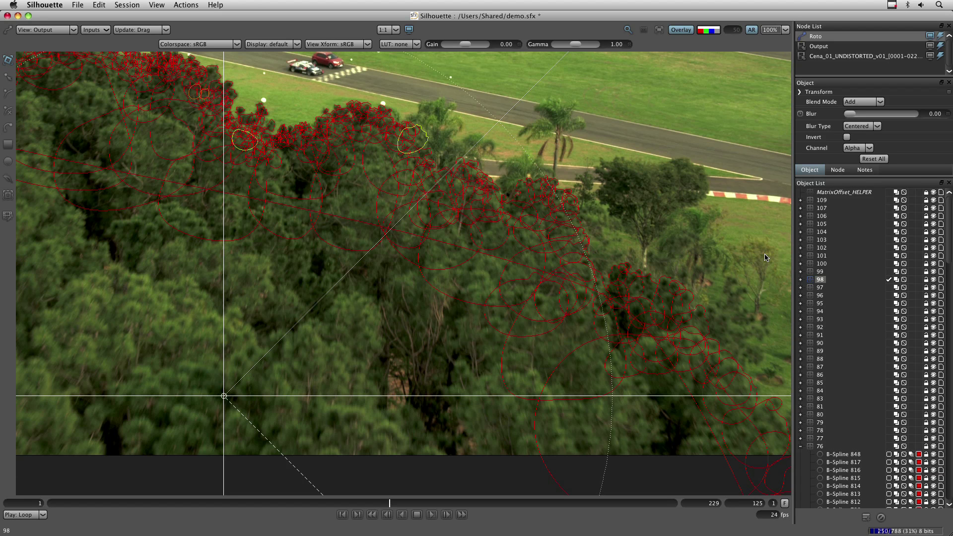
{"action": "scroll", "coordinate": [764, 258], "scroll_direction": "down", "scroll_amount": 2}
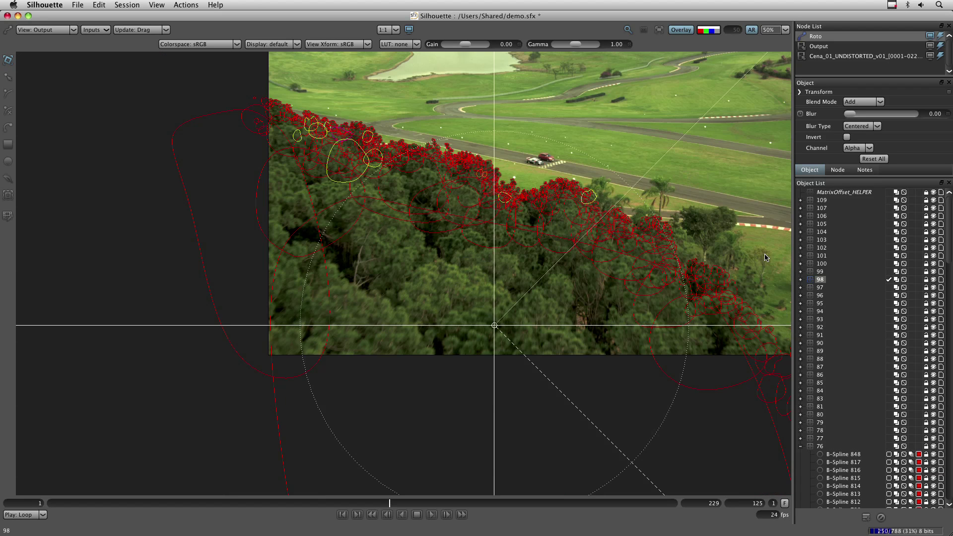
{"action": "scroll", "coordinate": [471, 274], "scroll_direction": "down", "scroll_amount": 3}
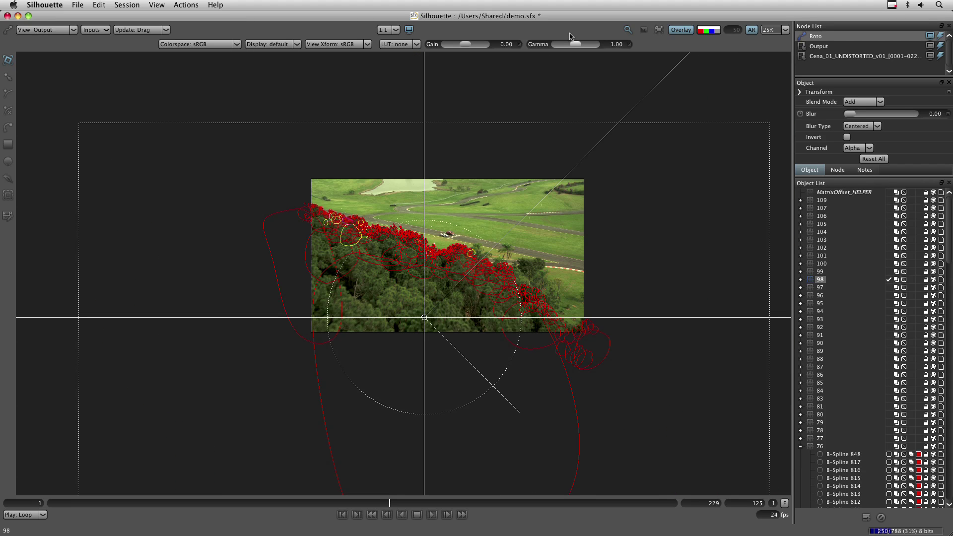
{"action": "left_click", "coordinate": [659, 30]}
{"action": "scroll", "coordinate": [447, 288], "scroll_direction": "up", "scroll_amount": 2}
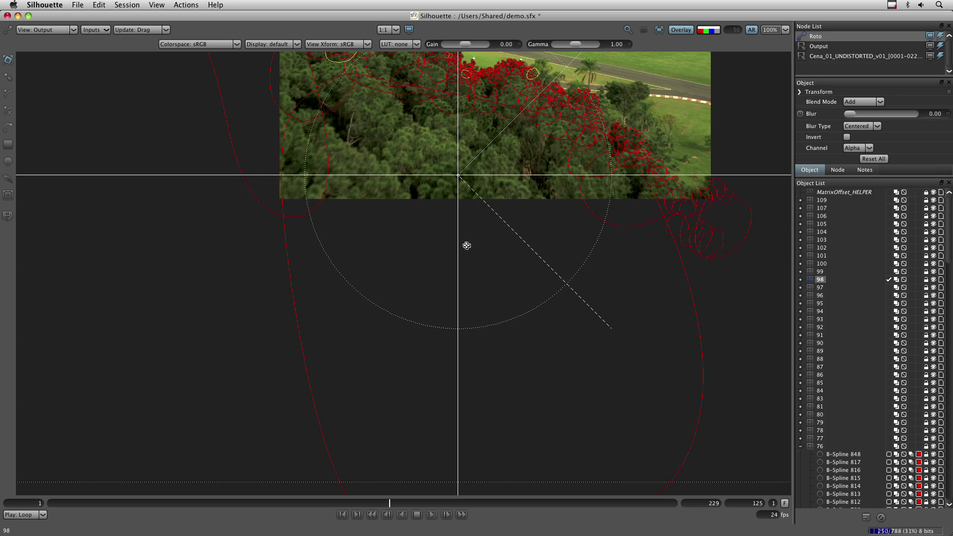
{"action": "left_click_drag", "start_coordinate": [520, 178], "coordinate": [489, 337]}
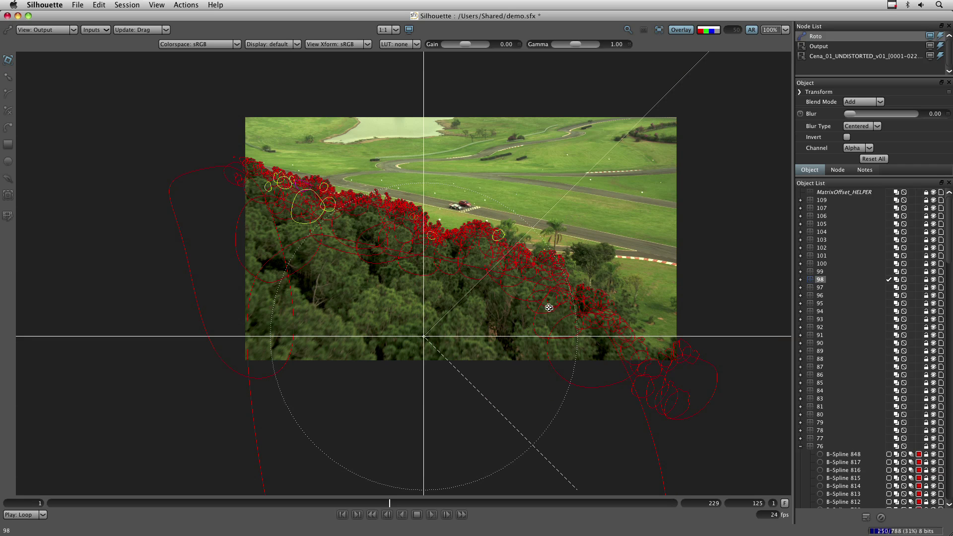